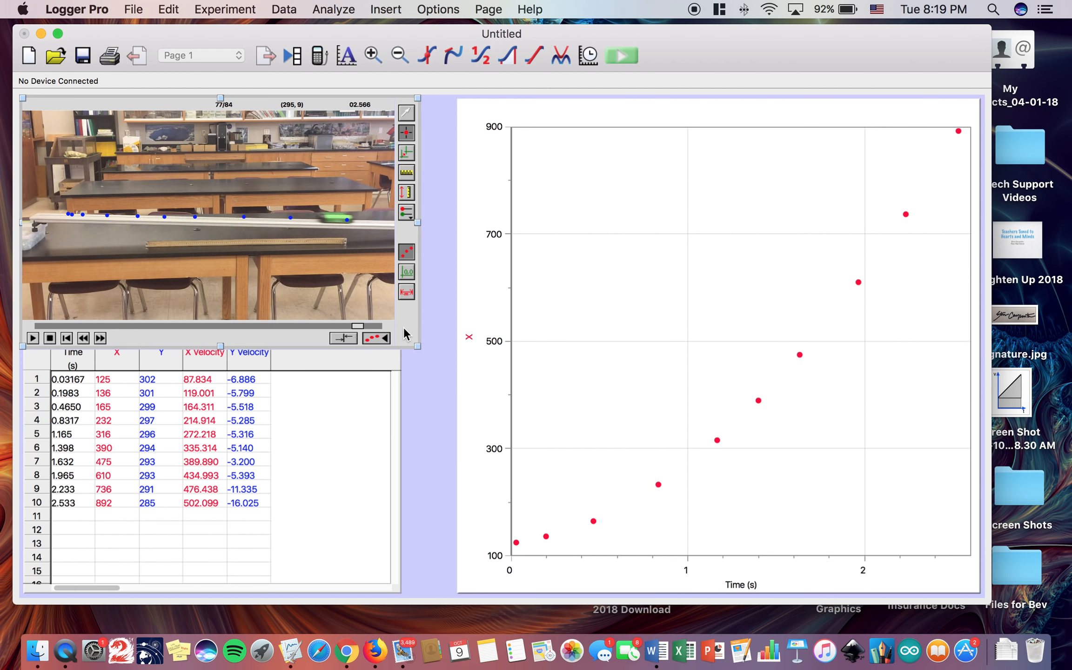
- Enlarge the movie and set the coordinate origin, trying several spots before placing it near the cart's first tracked point
drag(421, 346, 783, 535)
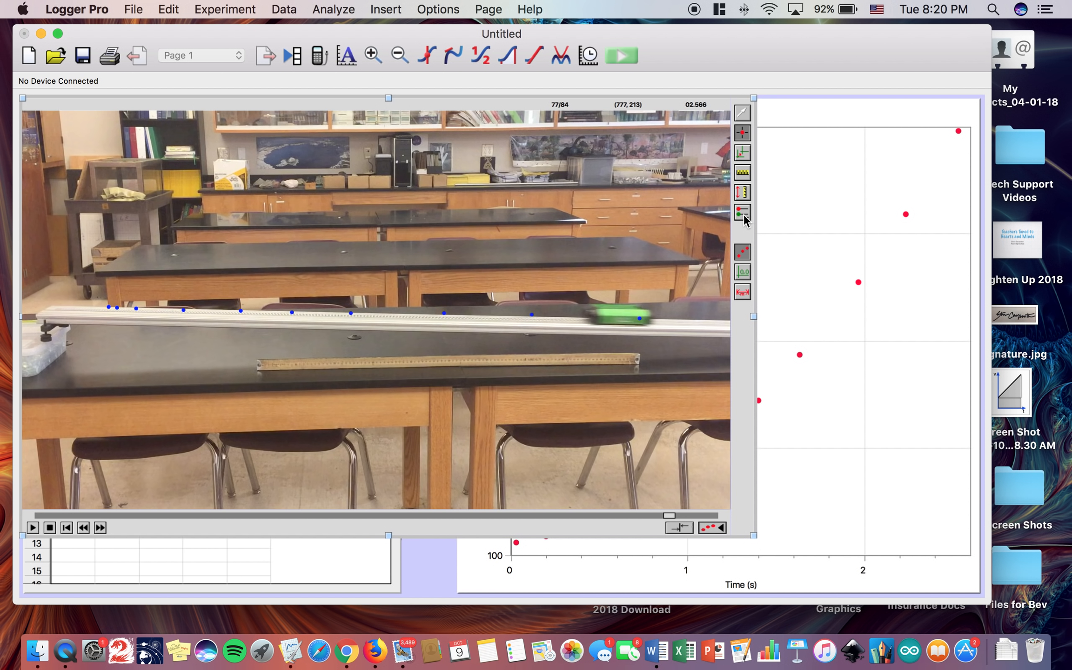
click(714, 527)
click(714, 527)
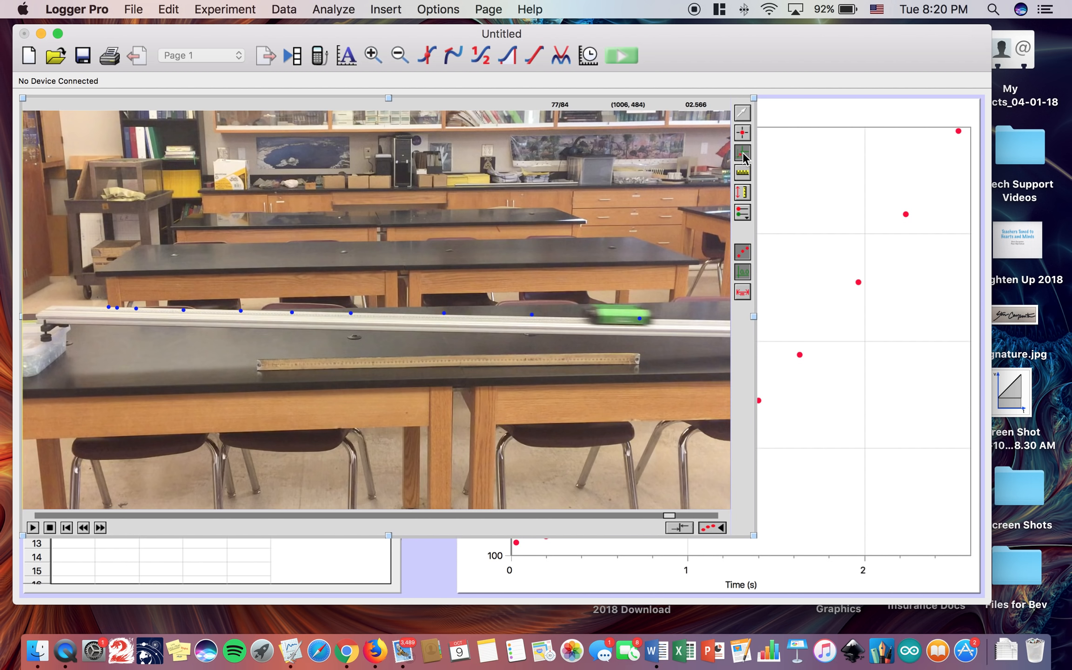
click(742, 170)
click(179, 279)
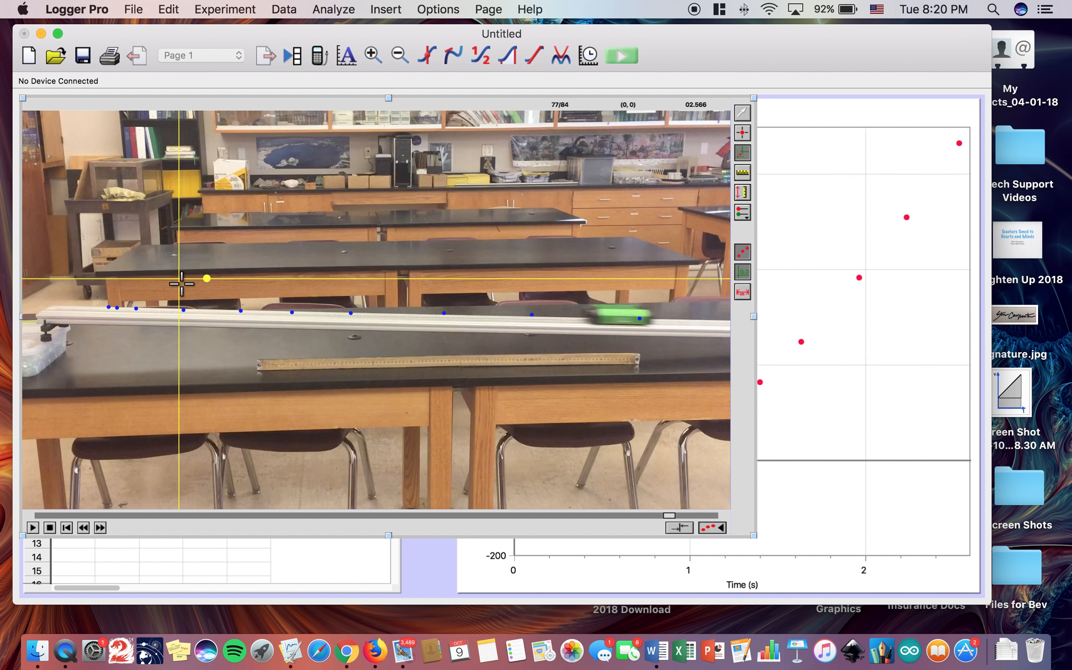
click(432, 302)
click(383, 240)
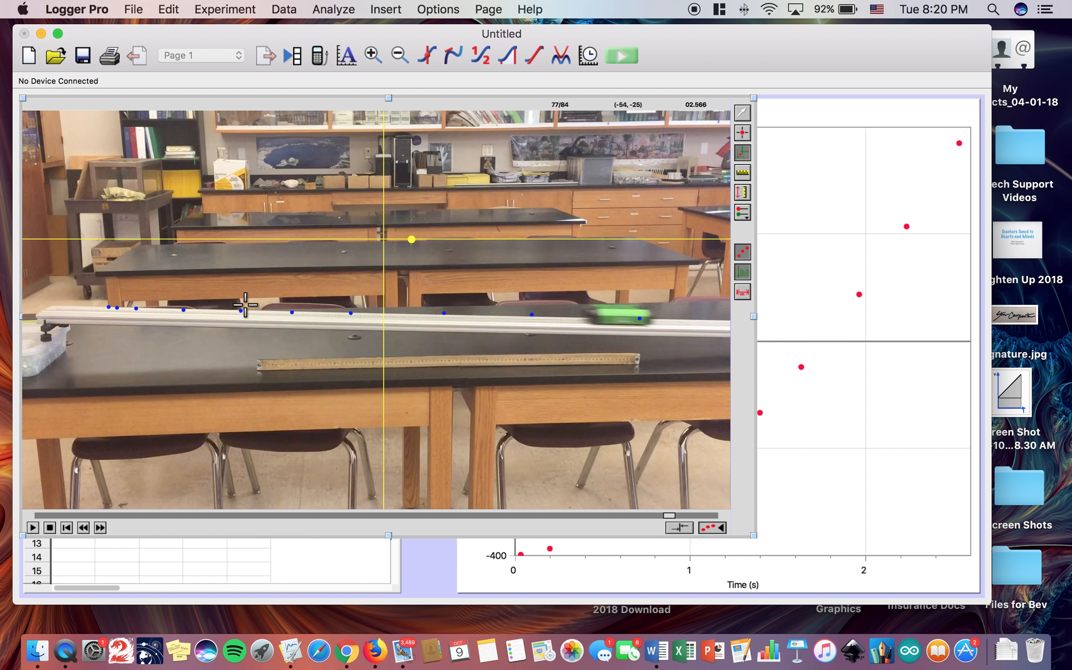
click(208, 307)
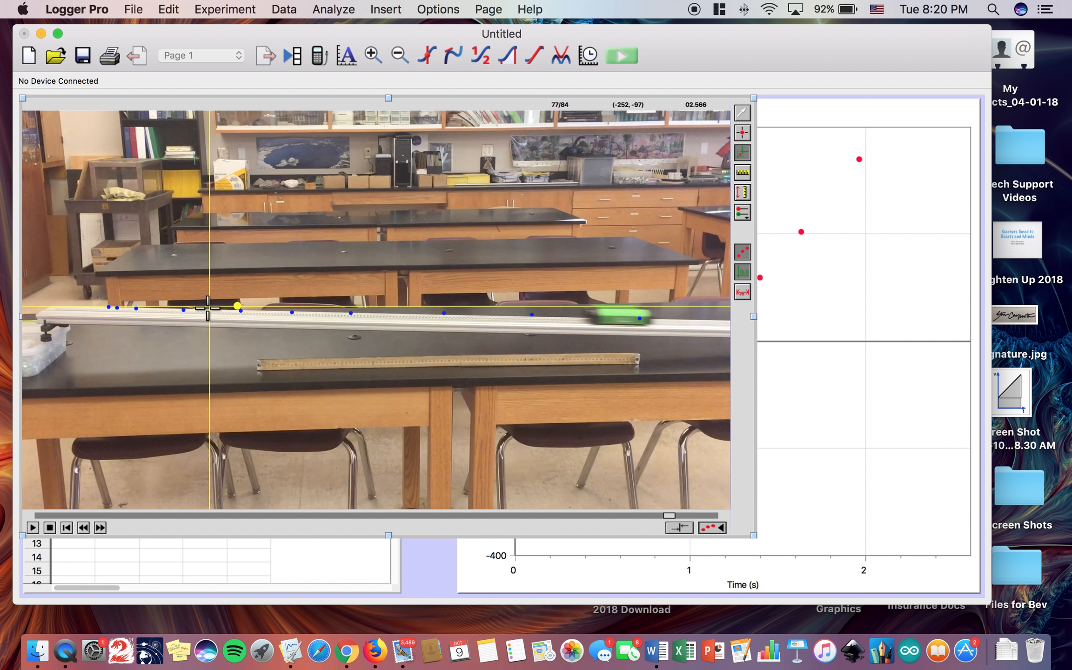
click(177, 323)
click(107, 313)
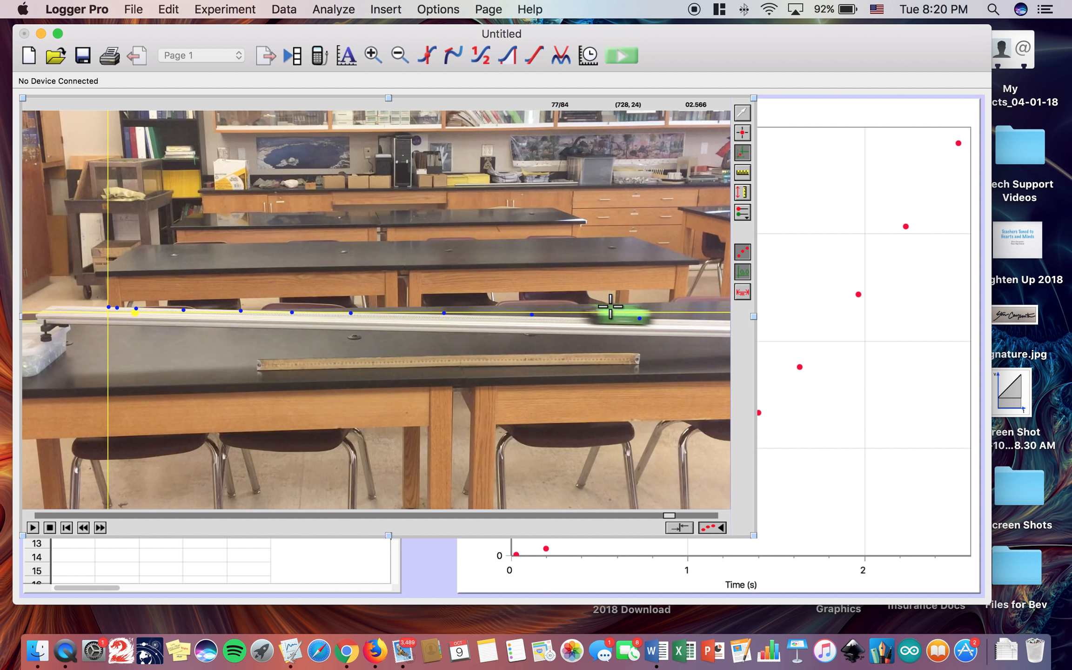
- Shrink the movie beside the graph and try the origin at several other spots to compare the position data
drag(754, 536, 443, 378)
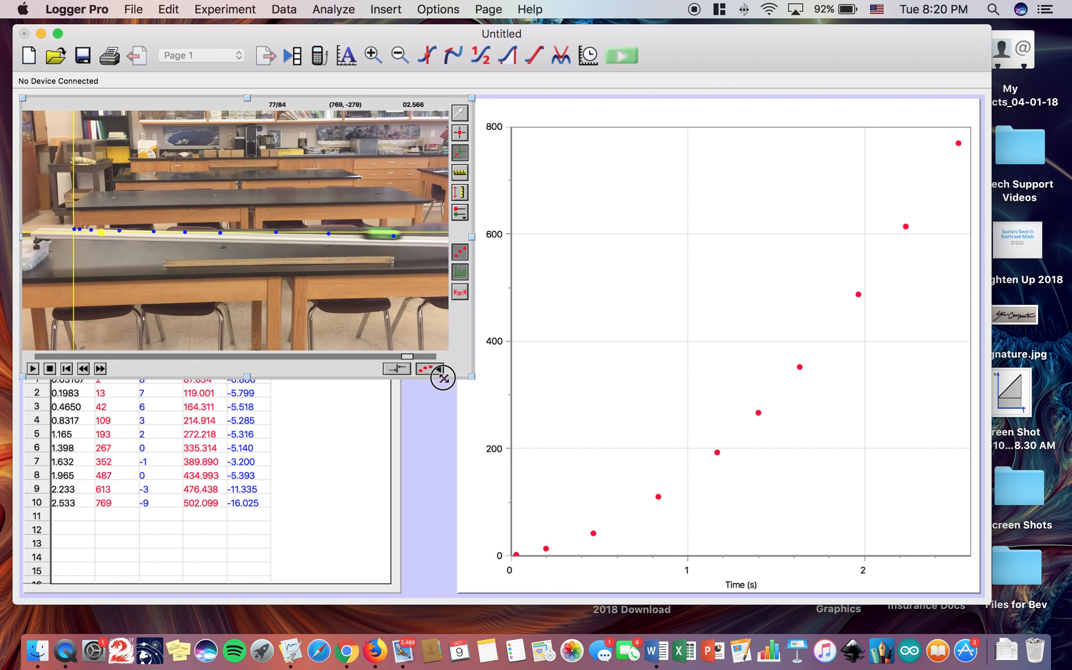
click(116, 222)
click(146, 256)
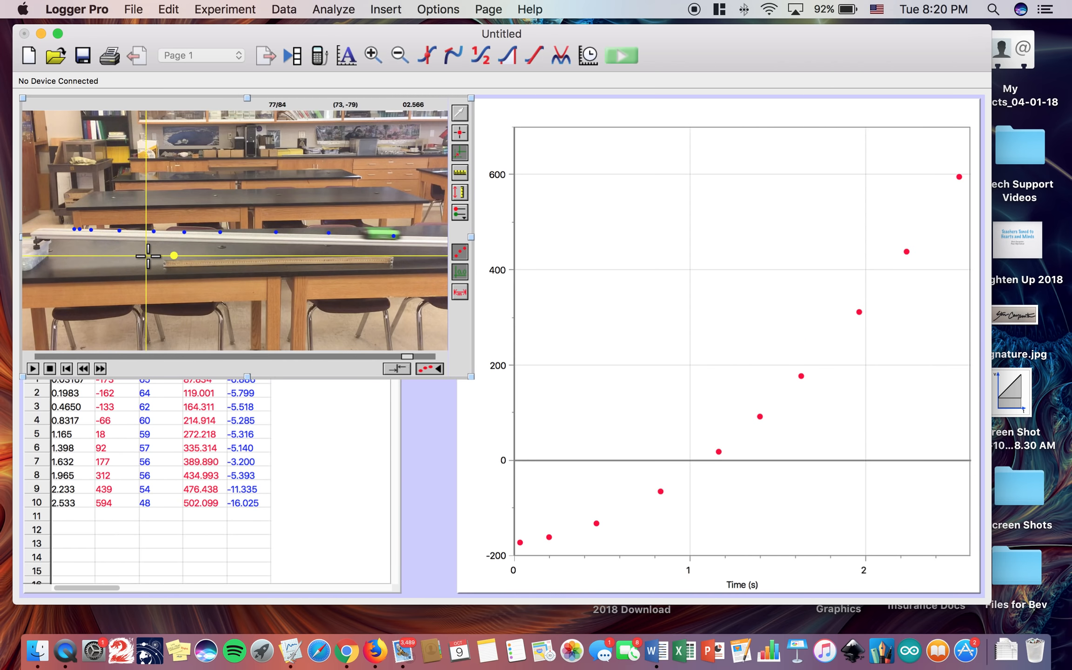
click(220, 203)
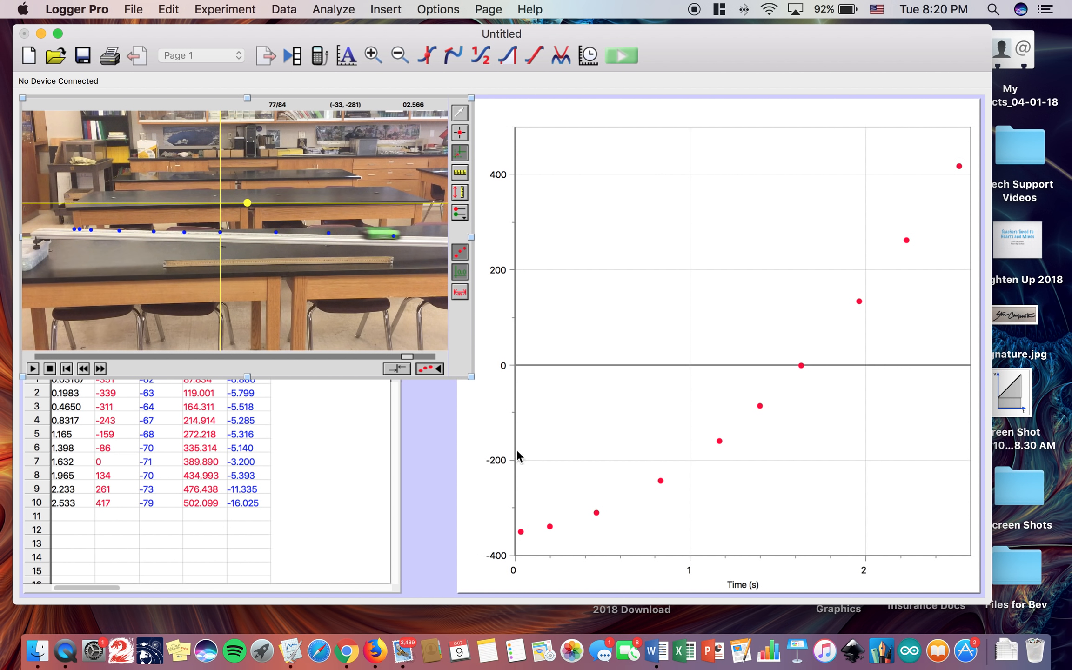
click(174, 163)
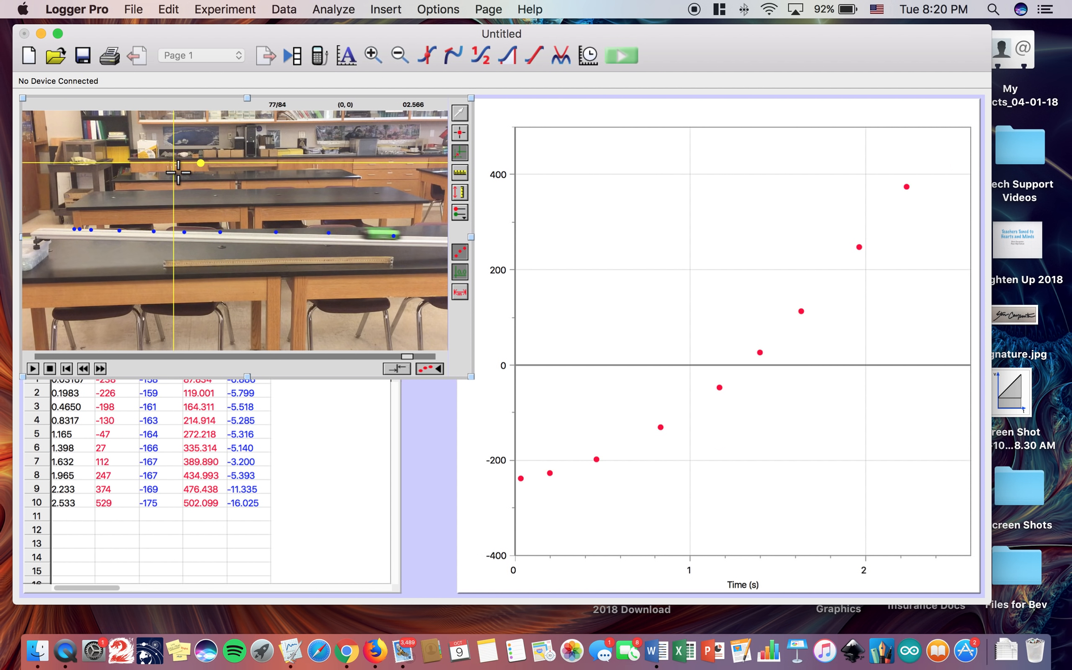
click(279, 274)
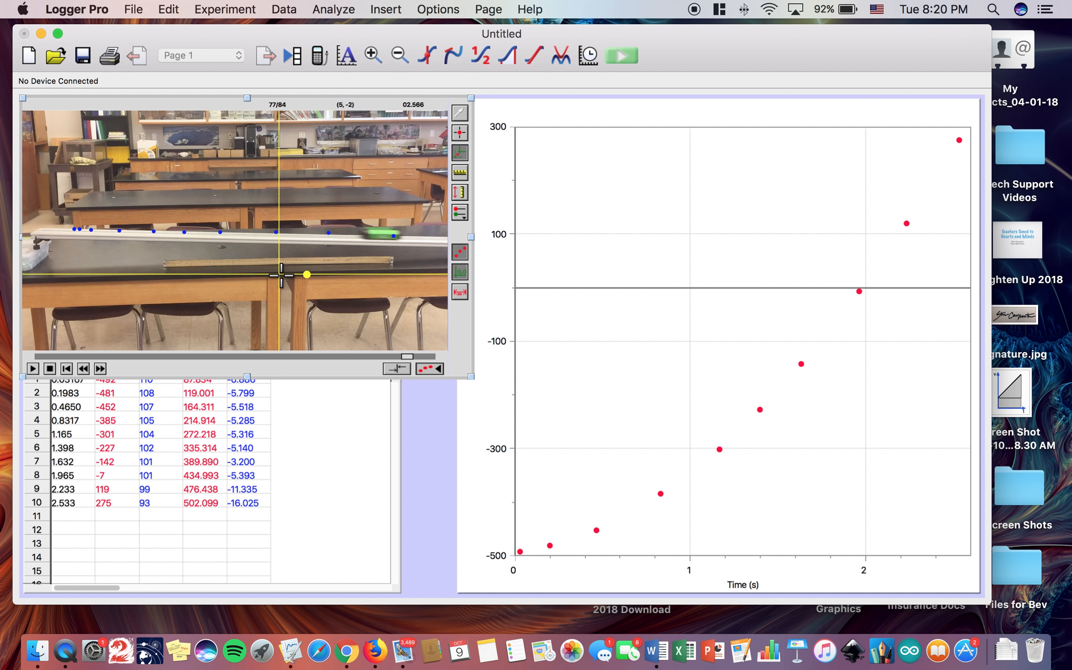
- Place the coordinate origin on the cart's first tracked point
click(74, 228)
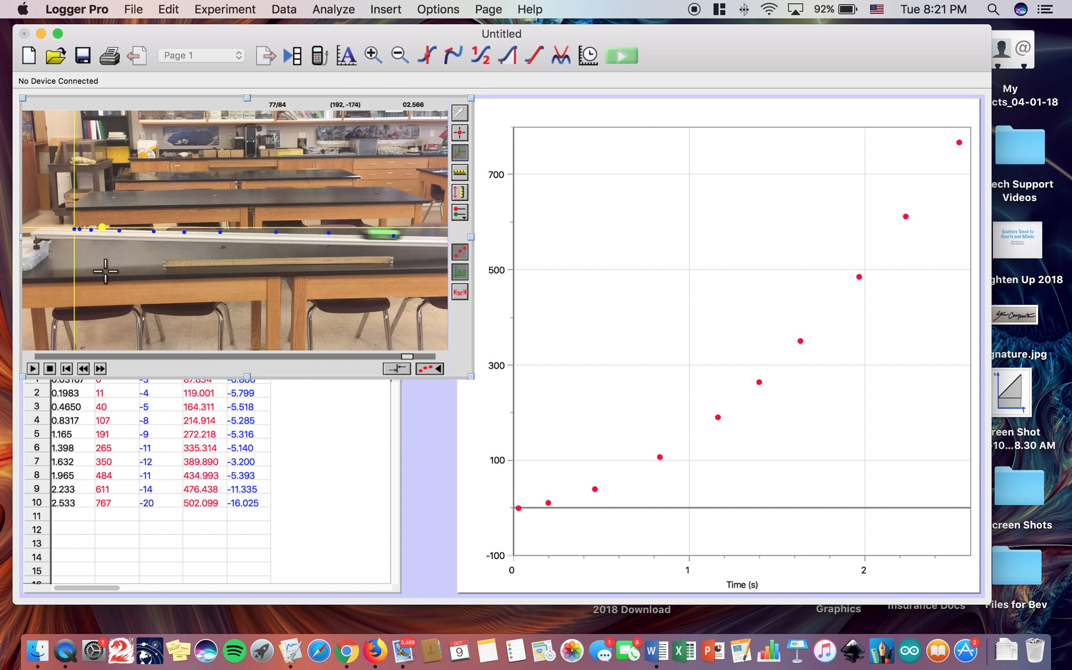
click(73, 229)
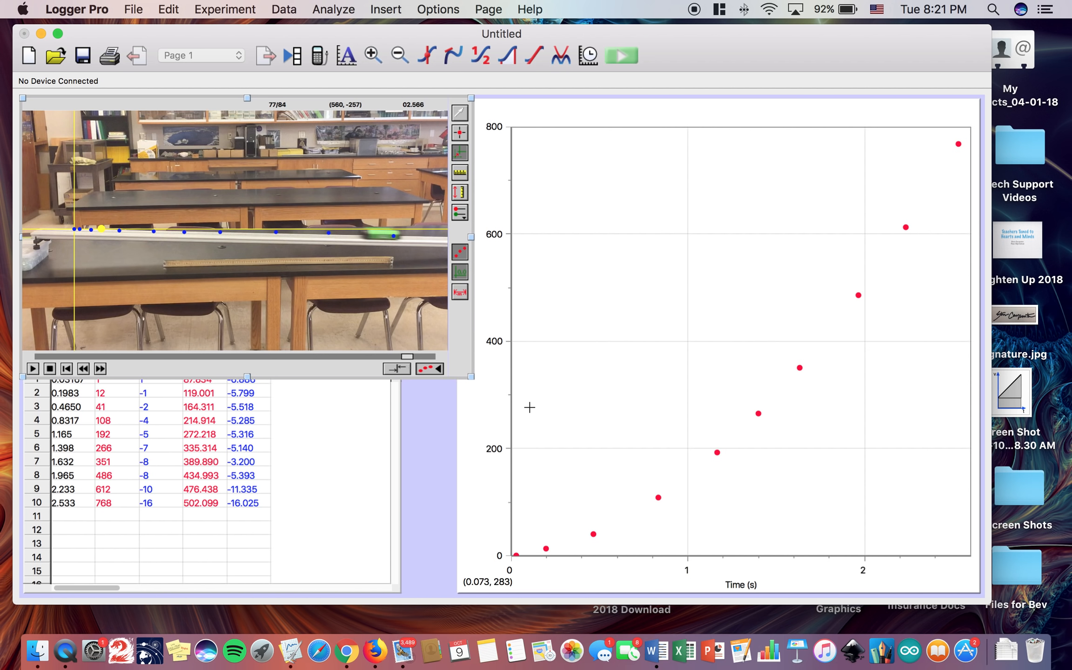
- Enlarge the movie, tilt the coordinate axes so the x-axis follows the cart's path along the inclined track, and auto-arrange the page
drag(470, 376, 807, 553)
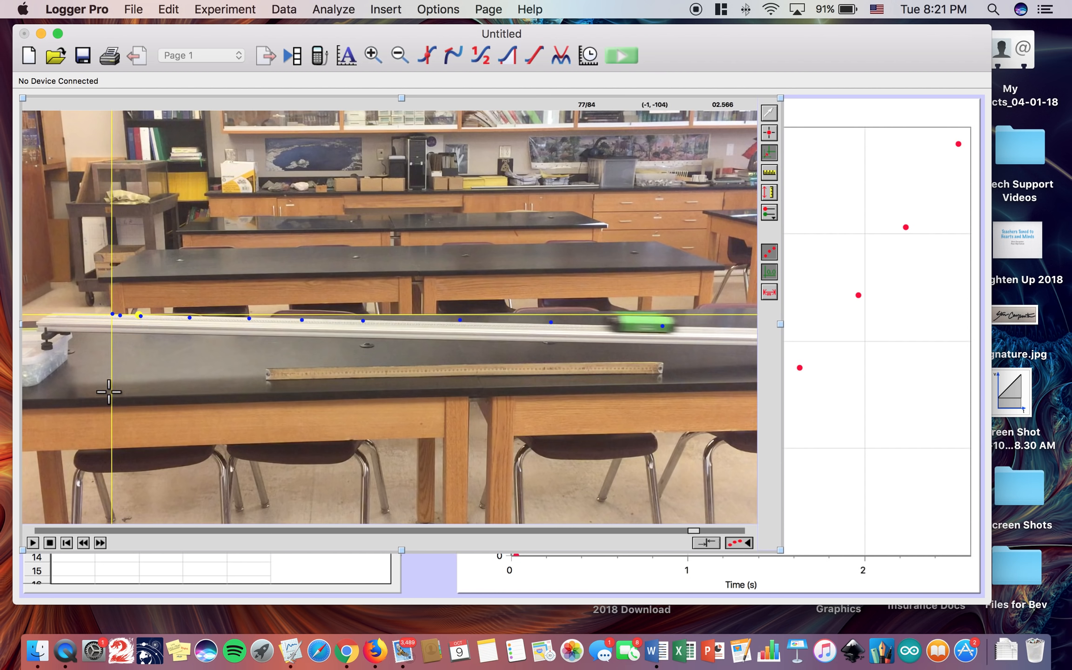
key(Left)
key(Left)
key(Left)
key(Left)
key(Left)
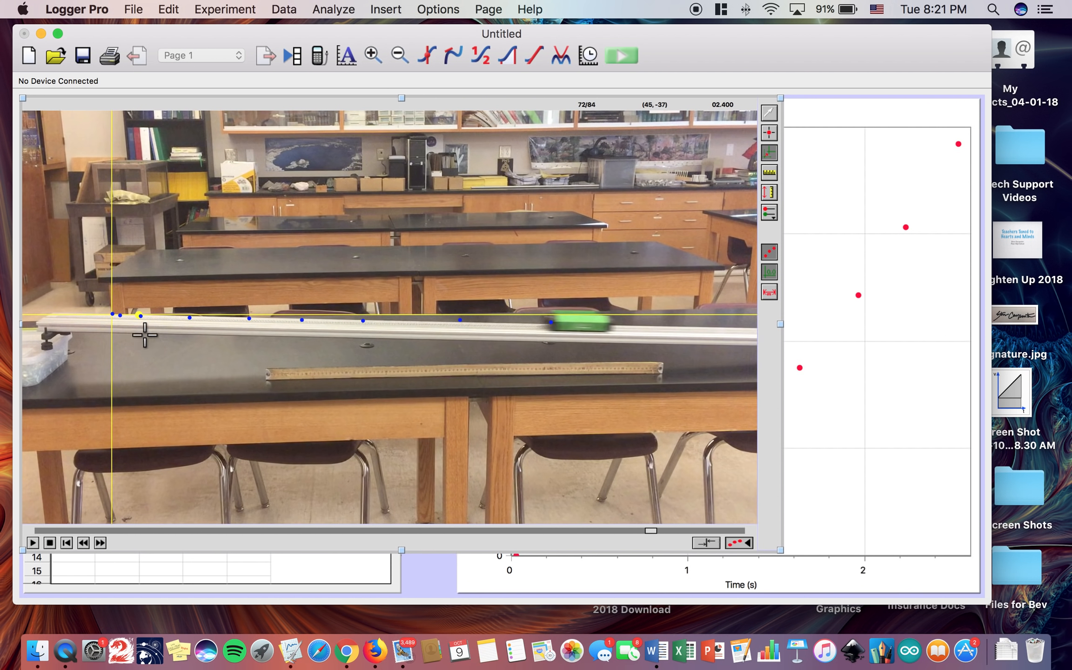
click(139, 314)
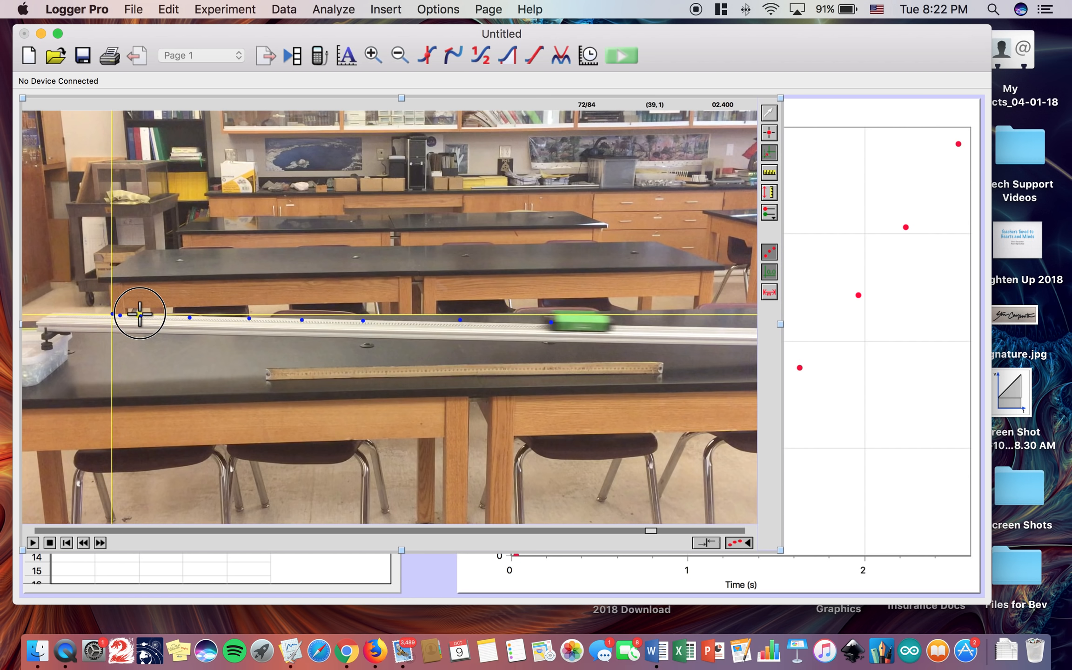
mouse_move(139, 314)
mouse_down()
mouse_move(139, 323)
mouse_move(147, 316)
mouse_up()
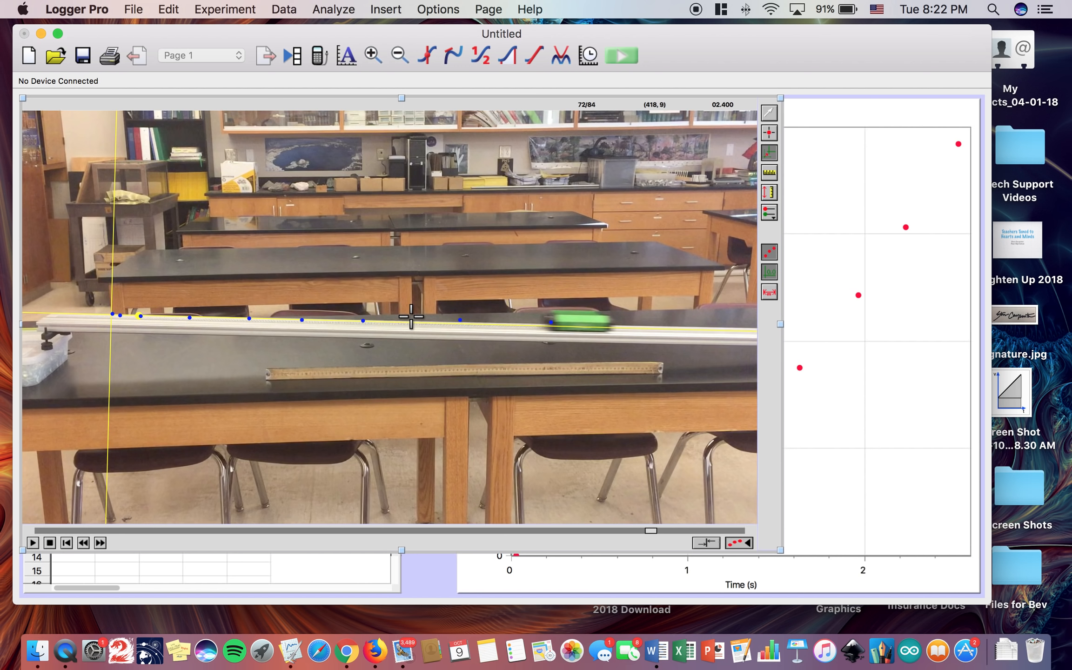
key(super+r)
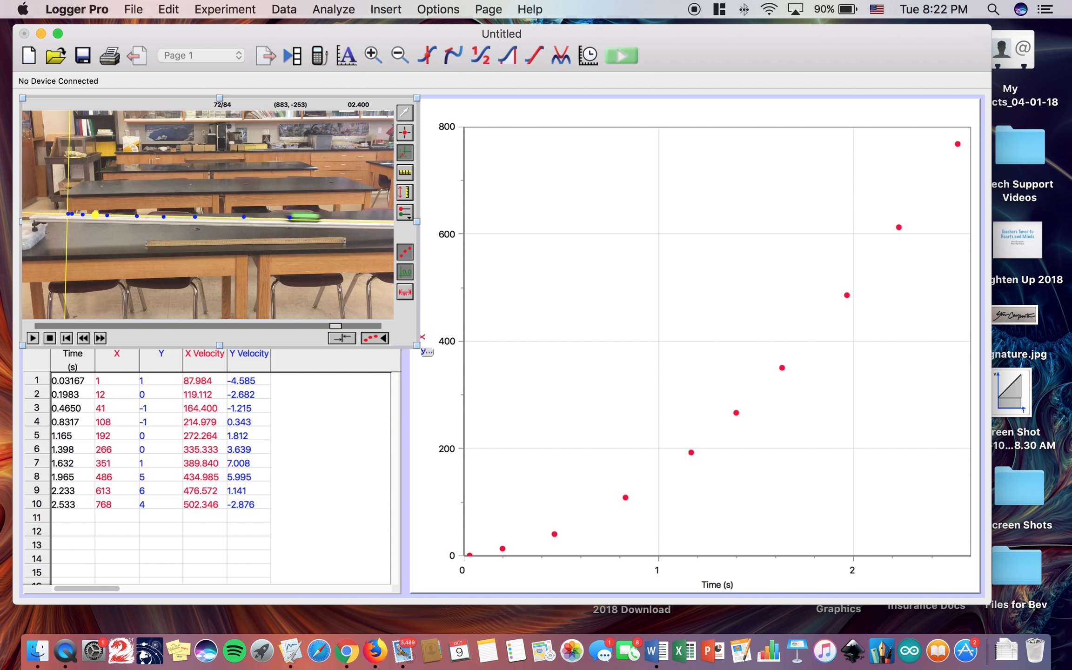
- Scale the enlarged movie by marking the full length of the ruler on the table as 1 m, and auto-arrange the page
drag(419, 343, 720, 516)
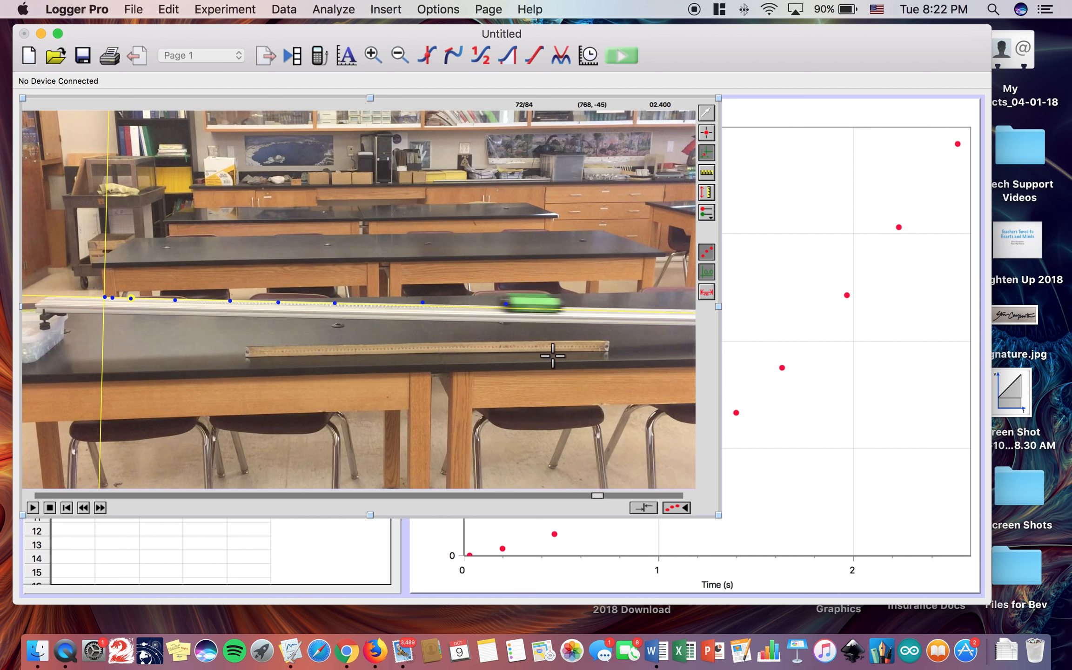
drag(247, 356, 607, 346)
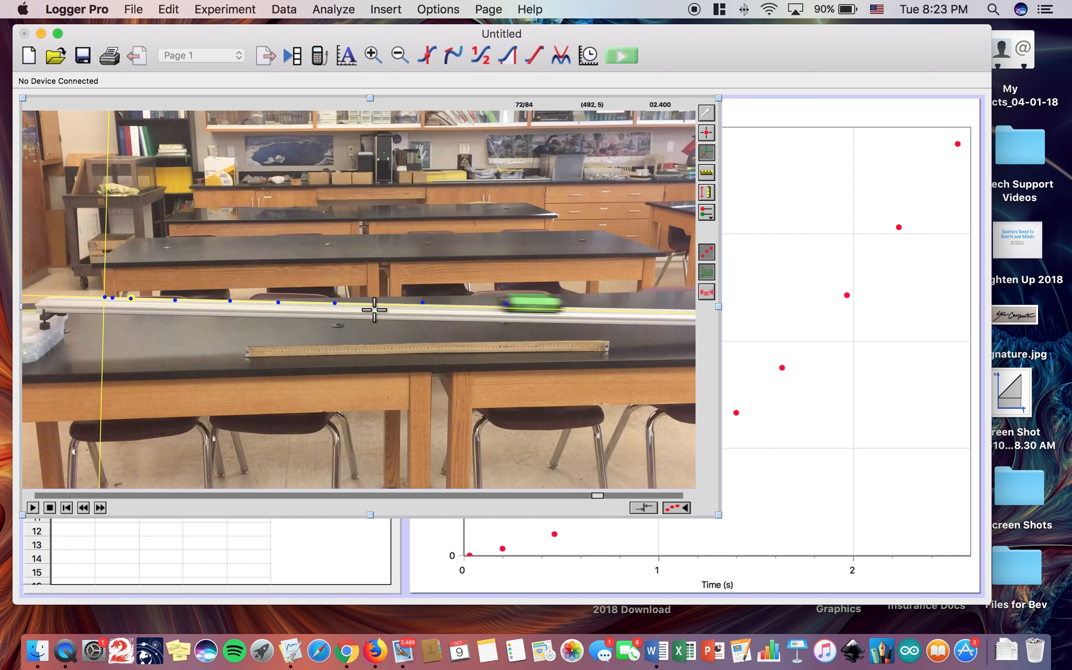
click(133, 301)
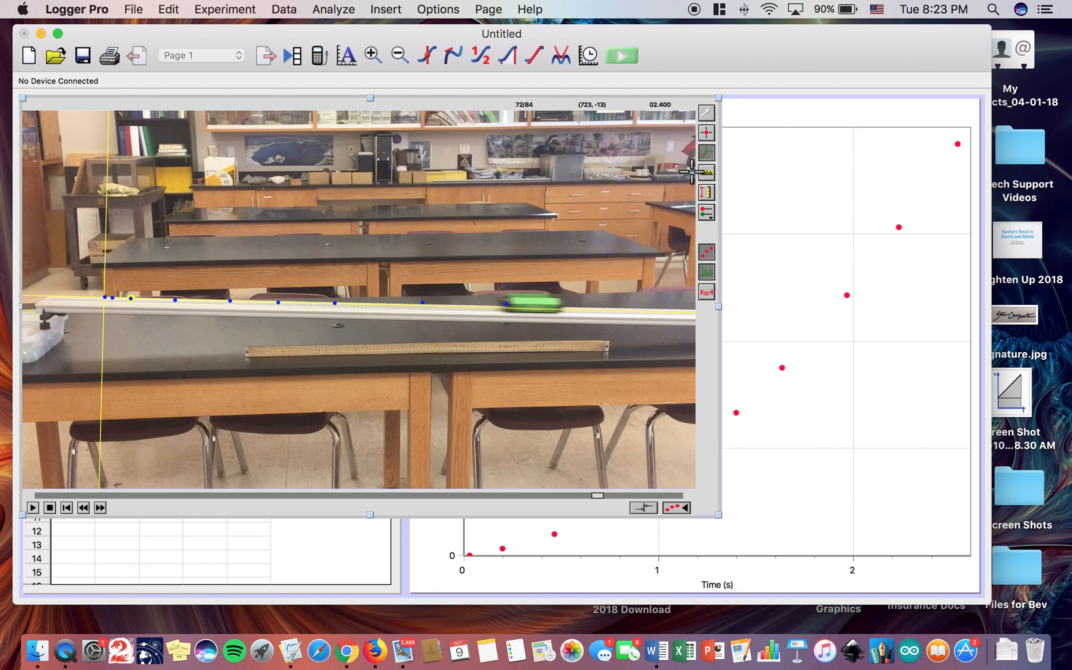
click(706, 174)
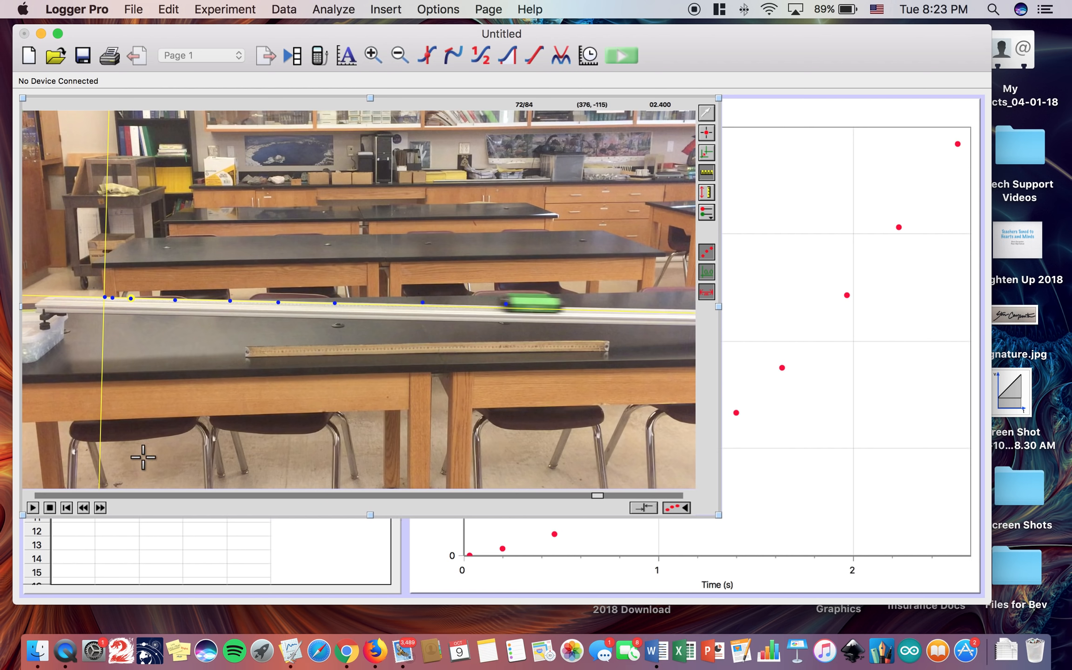
drag(243, 351, 608, 348)
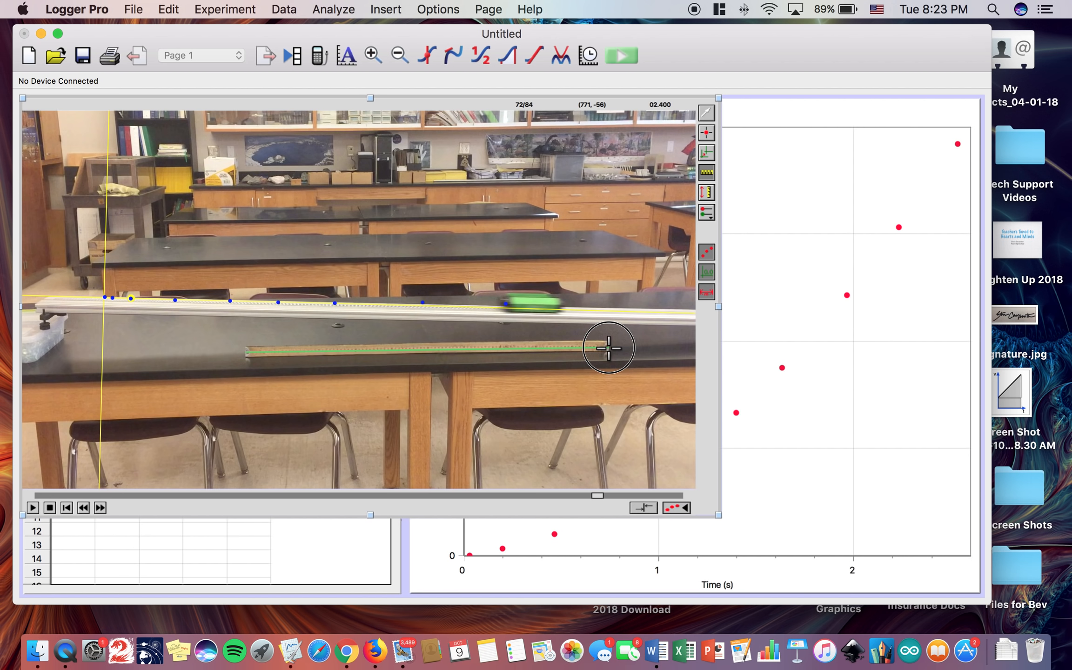
drag(609, 348, 609, 348)
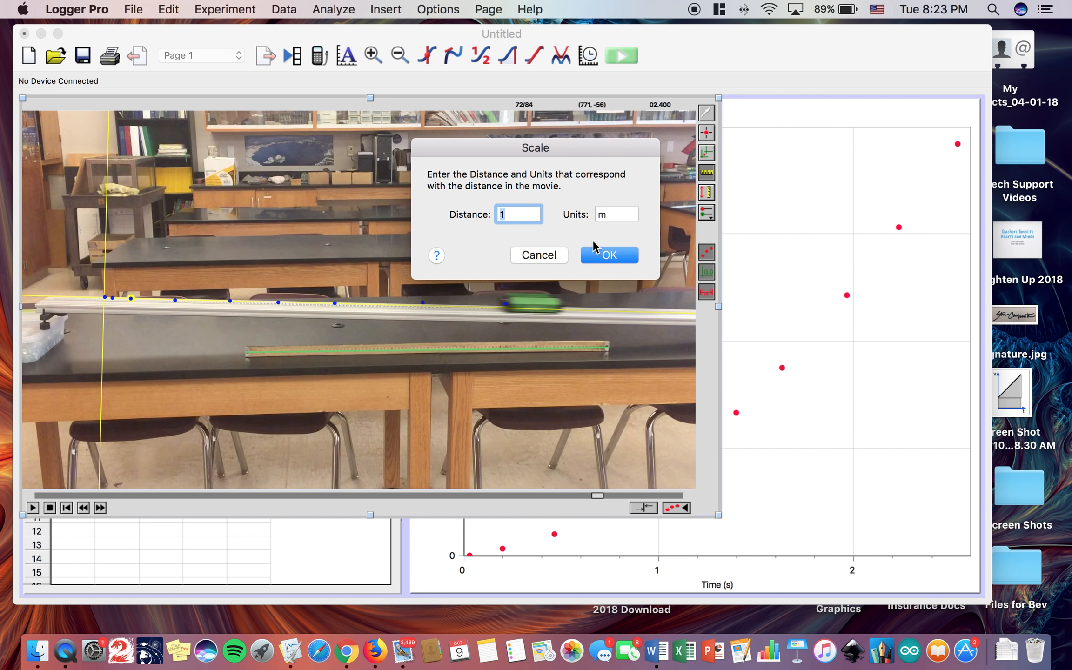
click(596, 254)
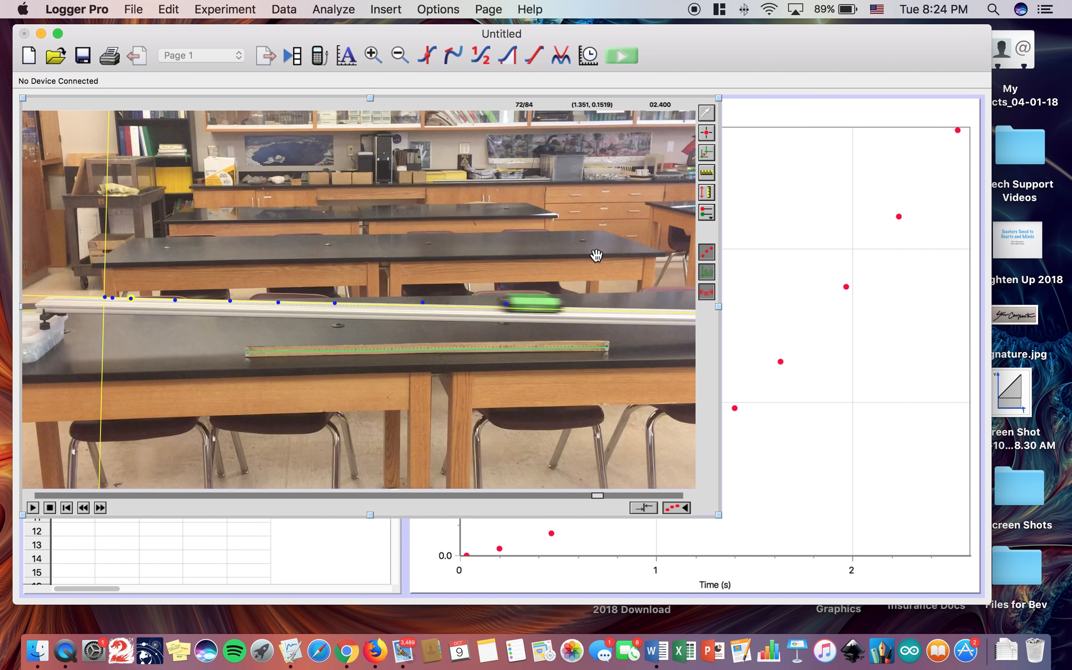
key(super+r)
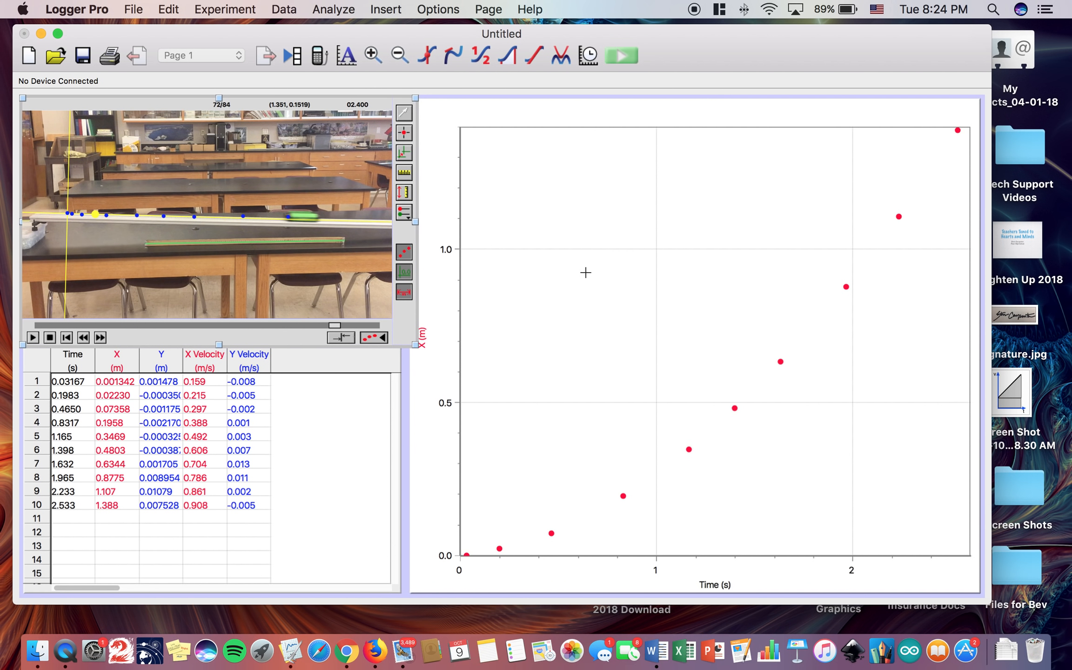